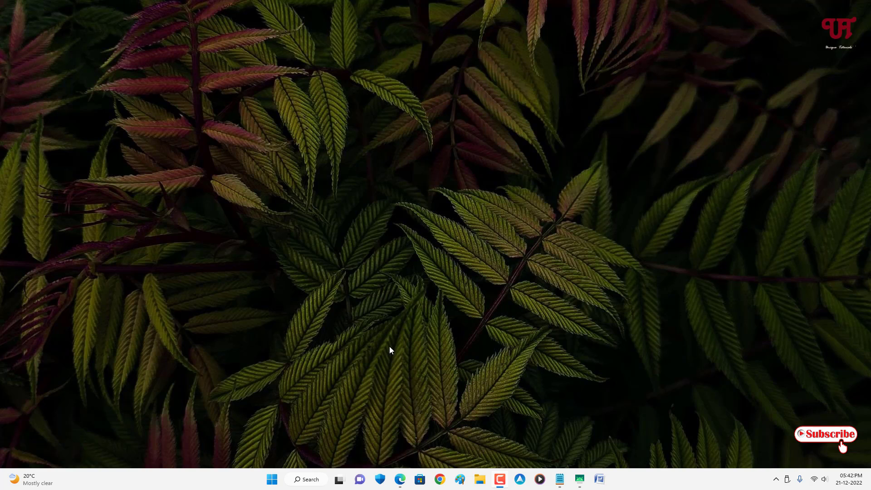
# In Edge, open the Google result 'MyPhoneExplorer | Functions' on fjsoft.at
pyautogui.click(400, 479)
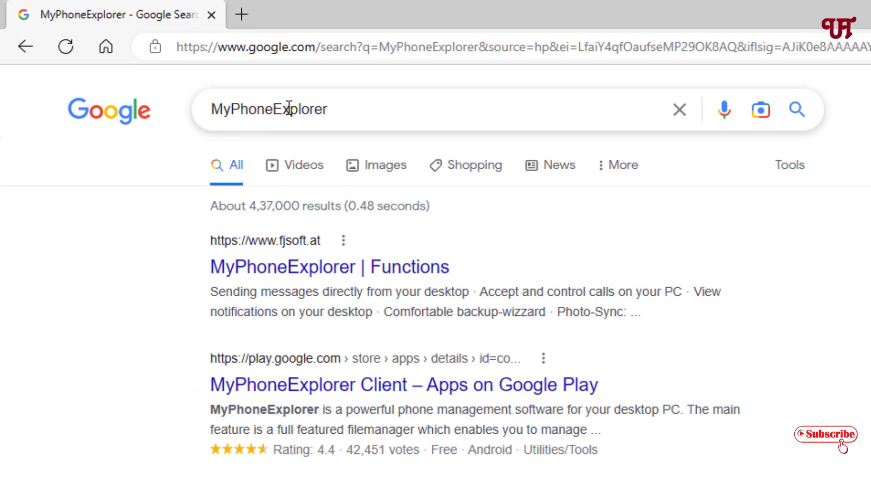
pyautogui.click(321, 277)
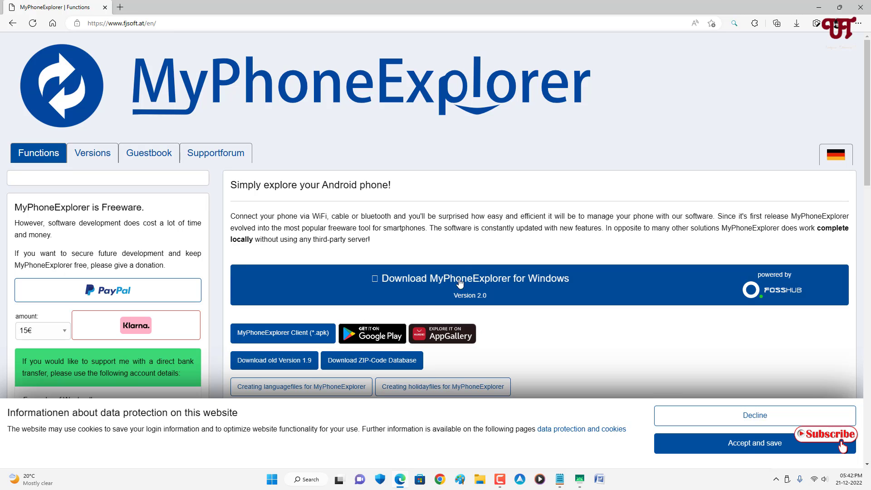
# Download MyPhoneExplorer_Setup_2.0.exe from FossHub and show it in the Downloads folder
pyautogui.click(486, 292)
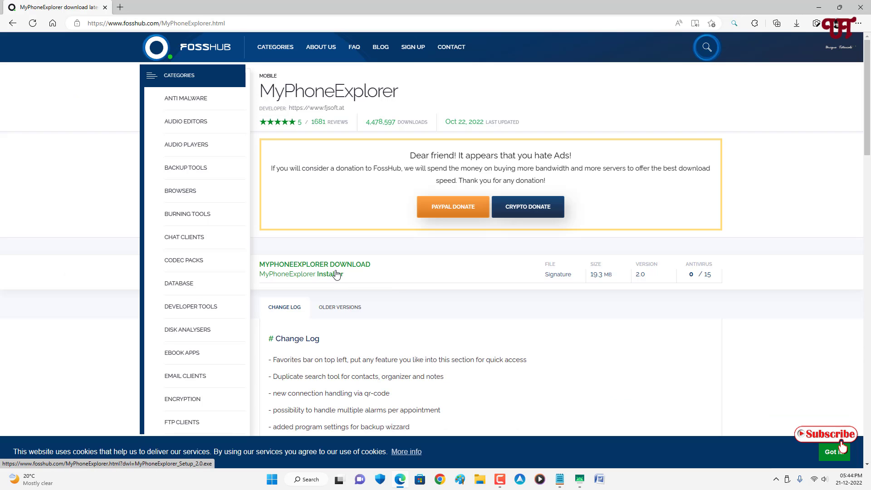
pyautogui.click(337, 272)
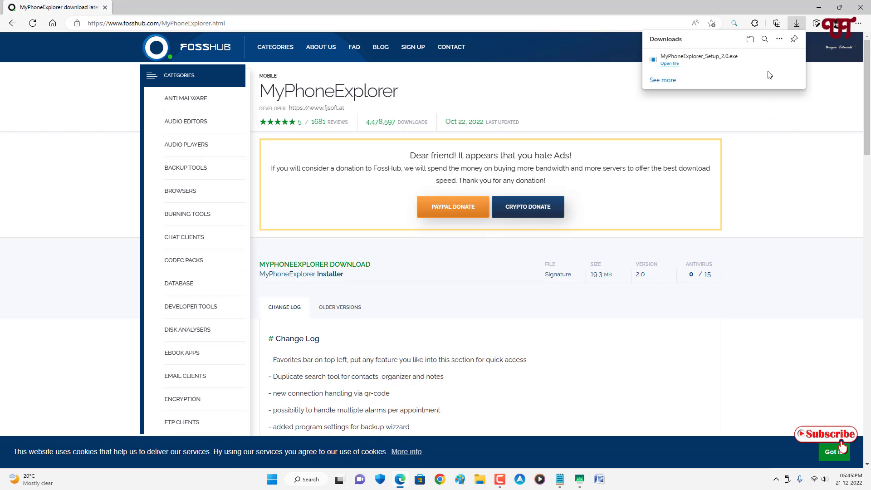
pyautogui.click(767, 60)
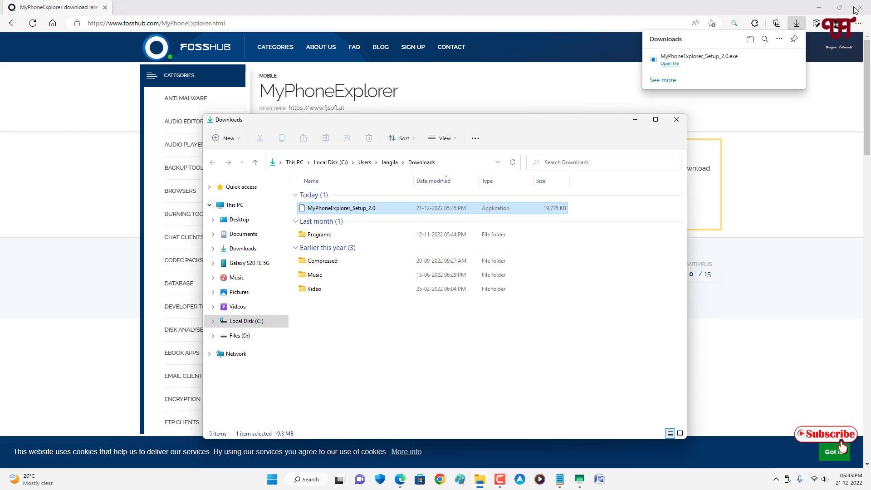
# Run MyPhoneExplorer_Setup_2.0, accept the licence, choose Portable Installation and install it
pyautogui.click(862, 5)
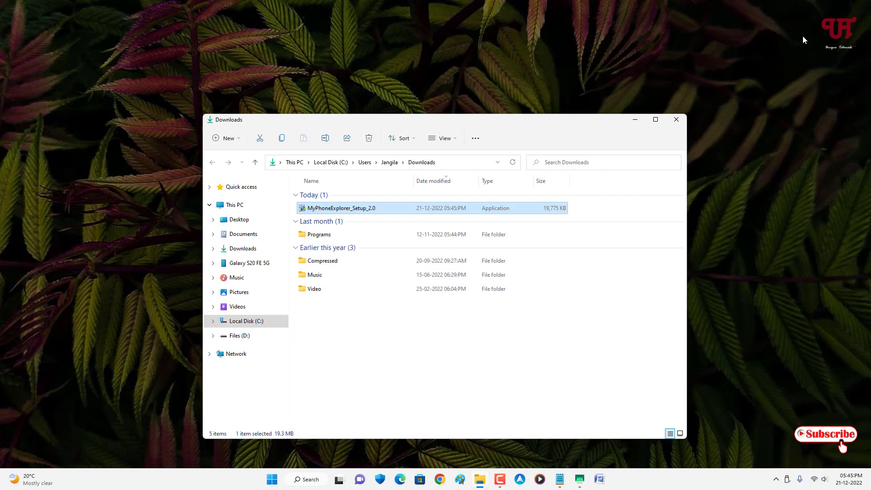
pyautogui.doubleClick(362, 210)
pyautogui.click(676, 119)
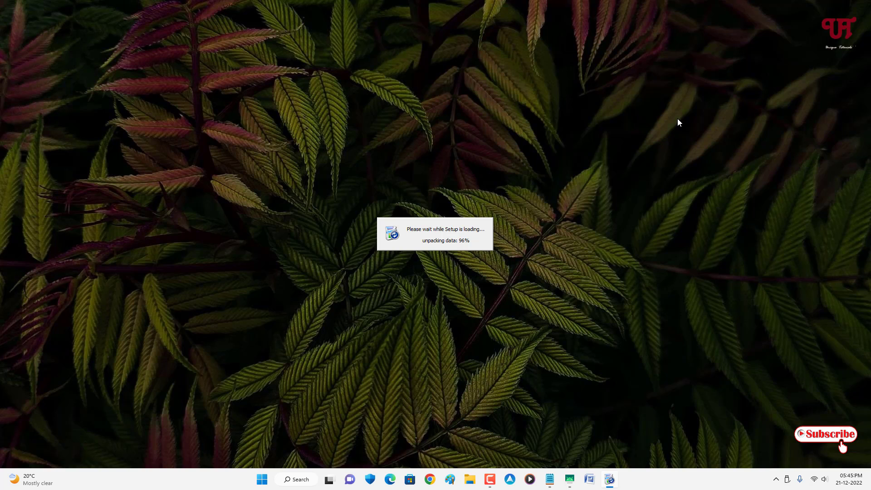
pyautogui.click(440, 257)
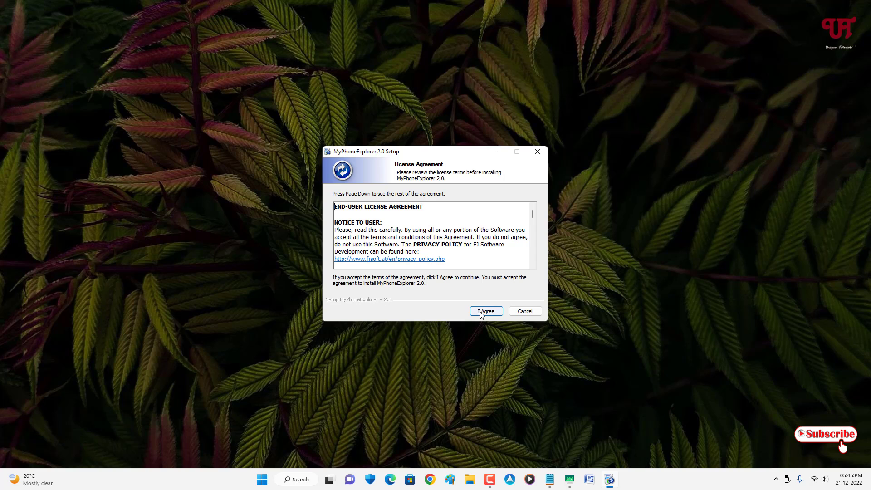
pyautogui.click(482, 312)
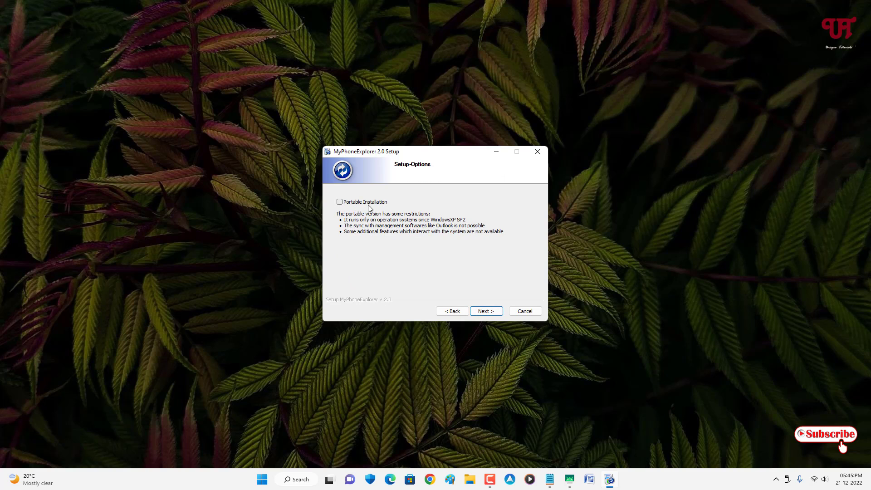
pyautogui.click(341, 202)
pyautogui.click(340, 202)
pyautogui.click(340, 202)
pyautogui.click(486, 312)
pyautogui.click(487, 311)
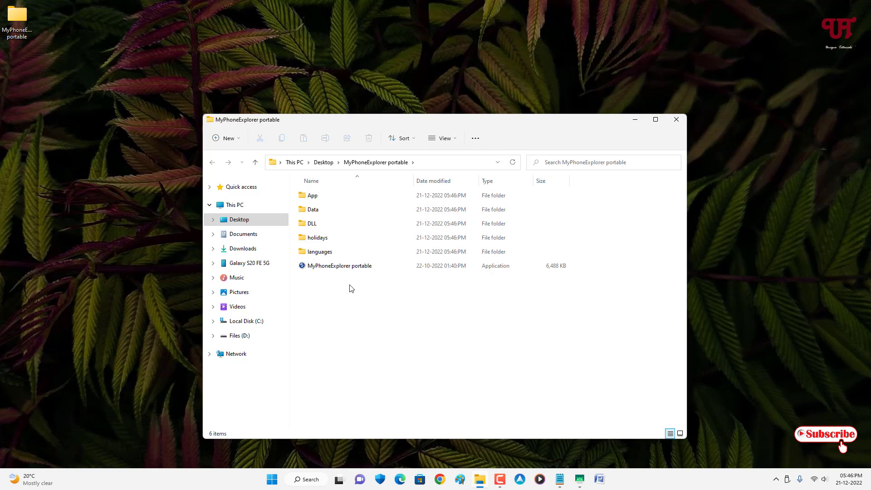
# Install the MyPhoneExplorer Client app from the Play Store on the scrcpy-mirrored phone
pyautogui.click(634, 121)
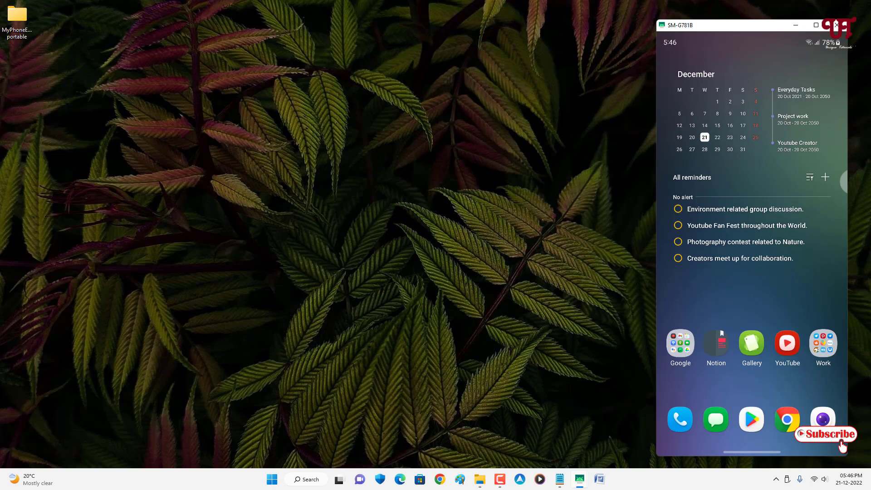
pyautogui.click(751, 419)
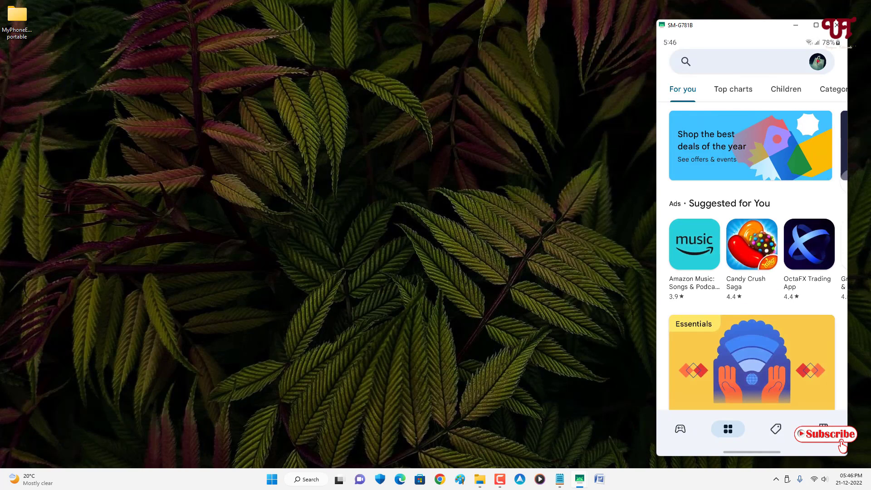
pyautogui.click(735, 62)
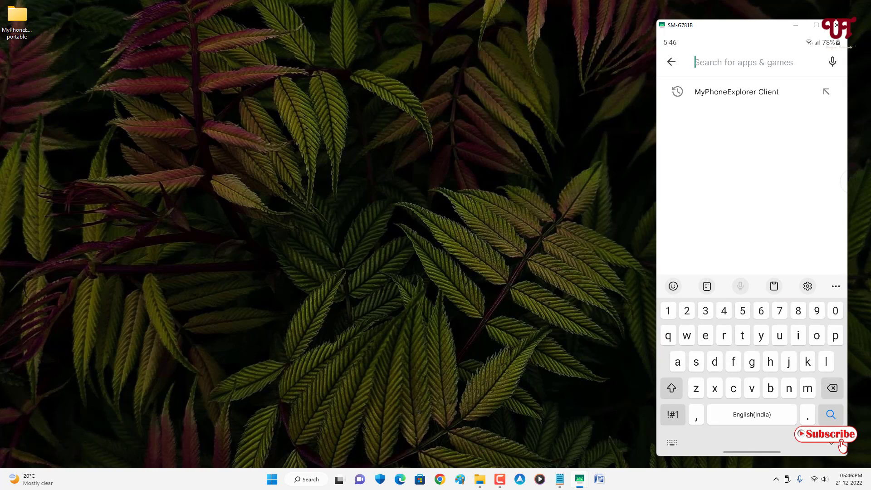
pyautogui.click(759, 92)
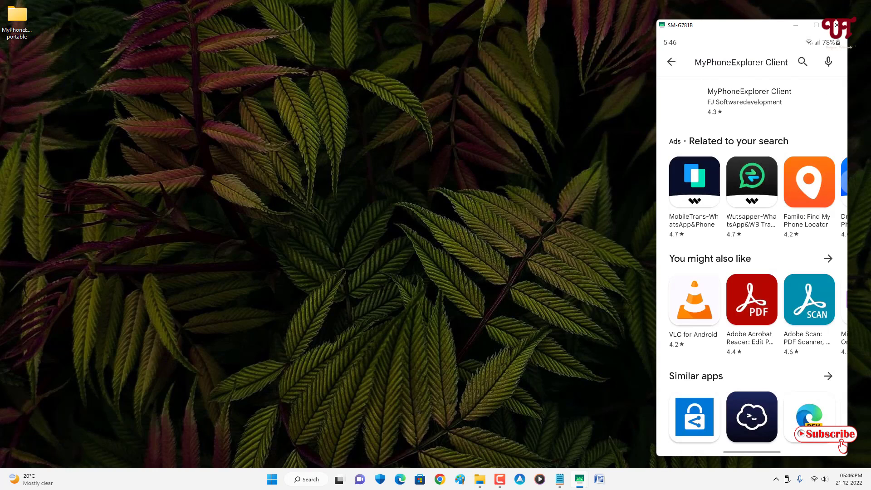
pyautogui.click(749, 101)
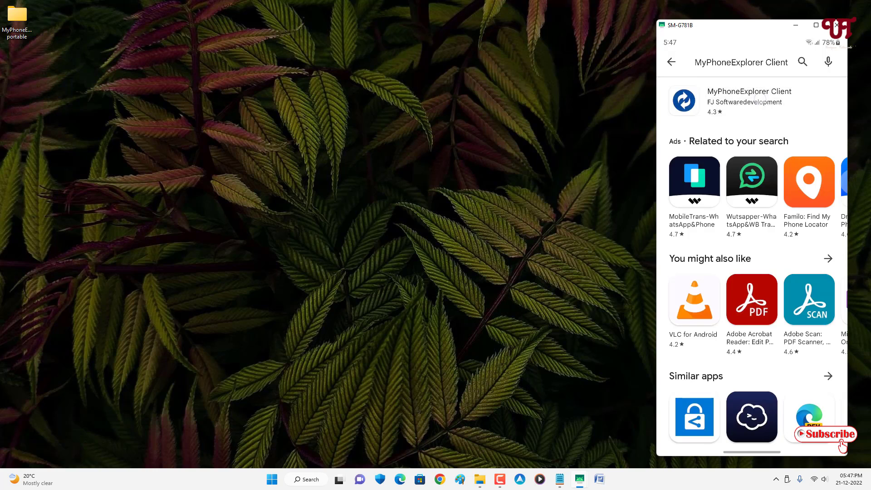
pyautogui.click(739, 187)
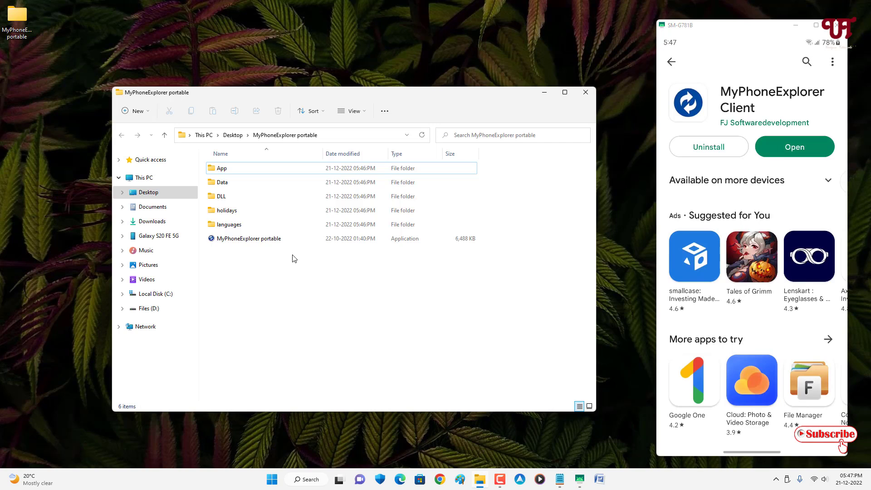
pyautogui.click(263, 245)
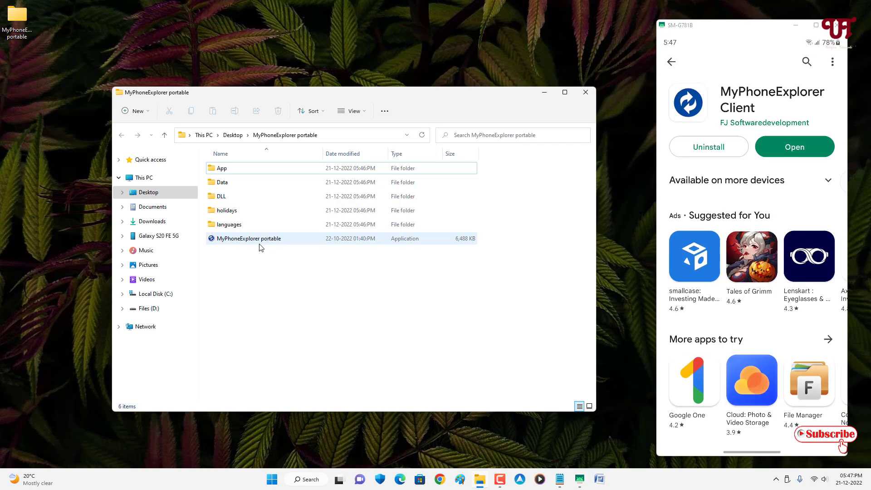
# Launch the MyPhoneExplorer portable program from its Desktop folder
pyautogui.doubleClick(227, 245)
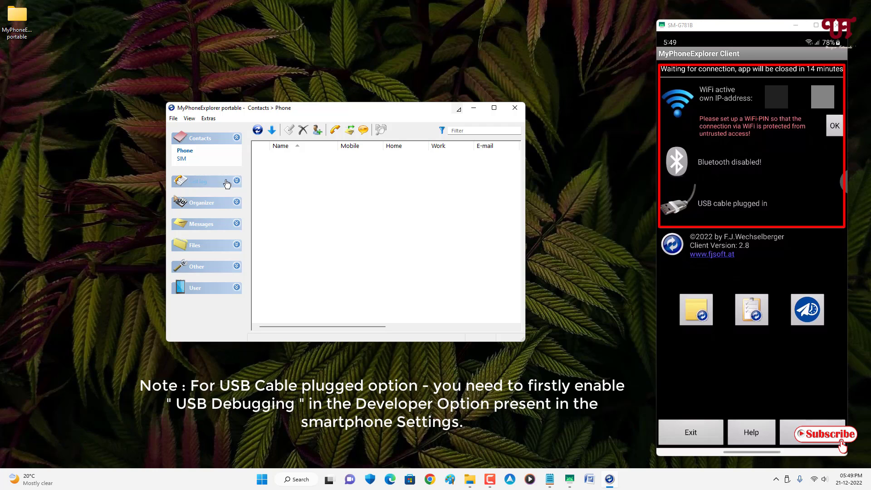
# In File > Settings, set the connection to Phone with Google Android-OS over USB cable
pyautogui.click(174, 119)
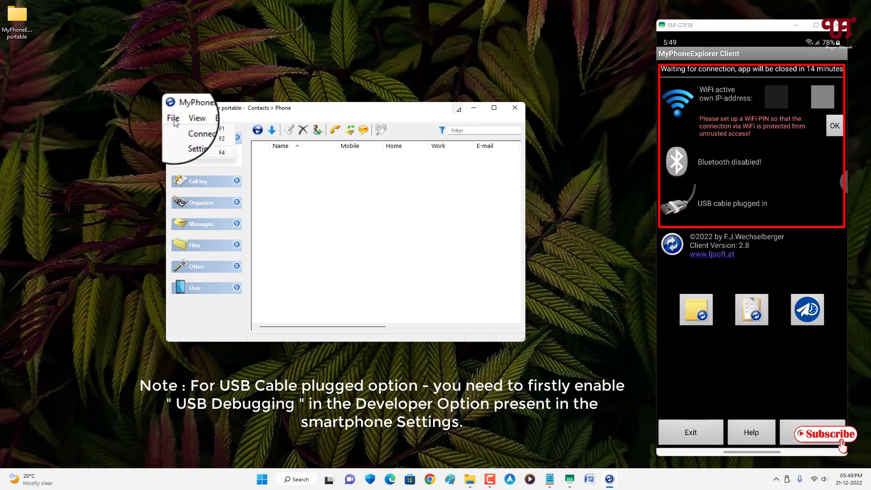
pyautogui.click(189, 142)
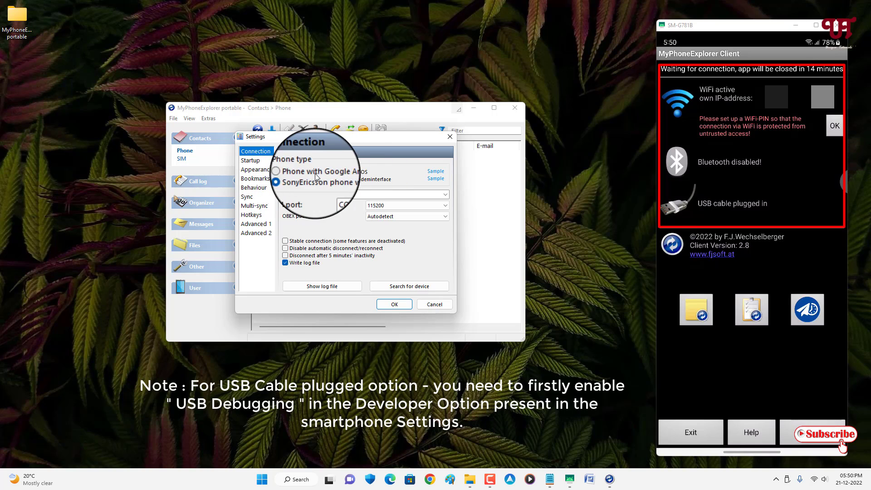
pyautogui.click(288, 173)
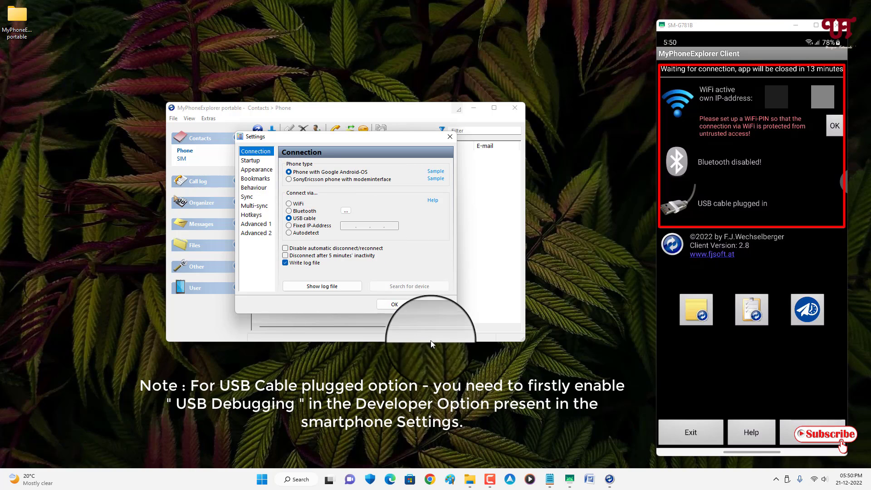
# Save settings, connect and sync with the Samsung s20 fe, then collapse Contacts
pyautogui.click(397, 304)
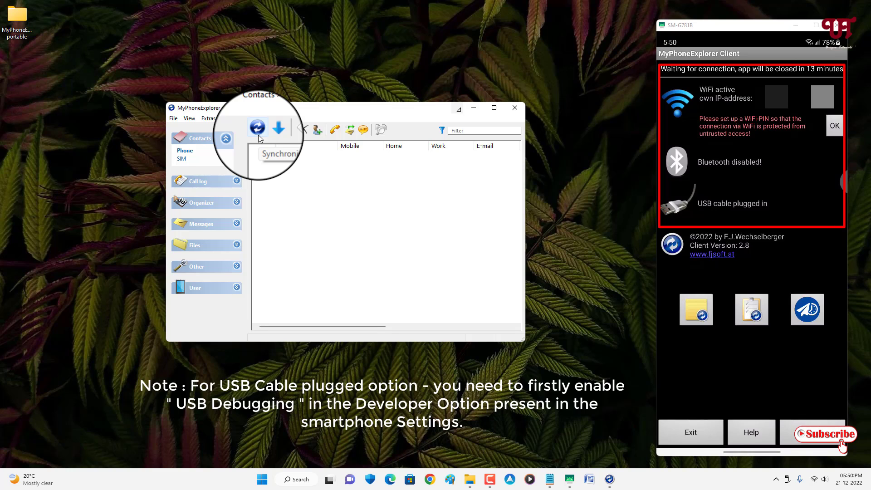
pyautogui.click(258, 135)
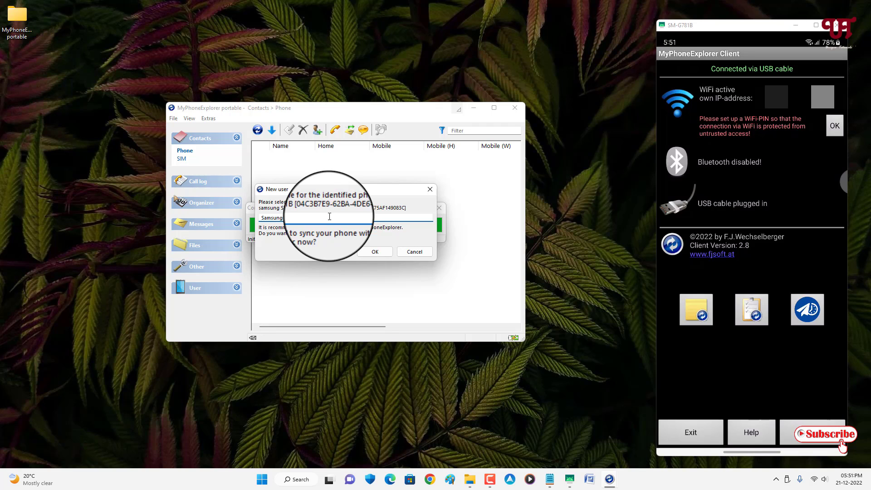
pyautogui.click(374, 252)
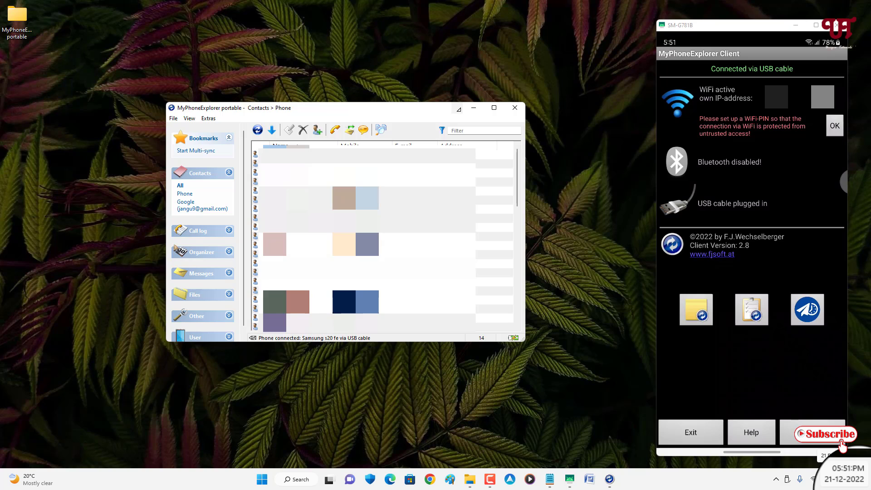
pyautogui.click(190, 176)
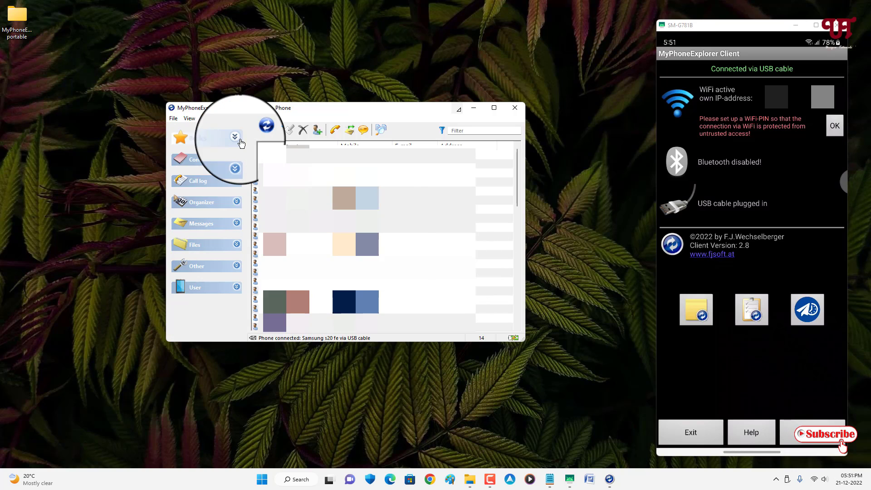
# Open Messages > Inbox and browse the 14 SMS down to the one from BS-DOTASM
pyautogui.click(200, 230)
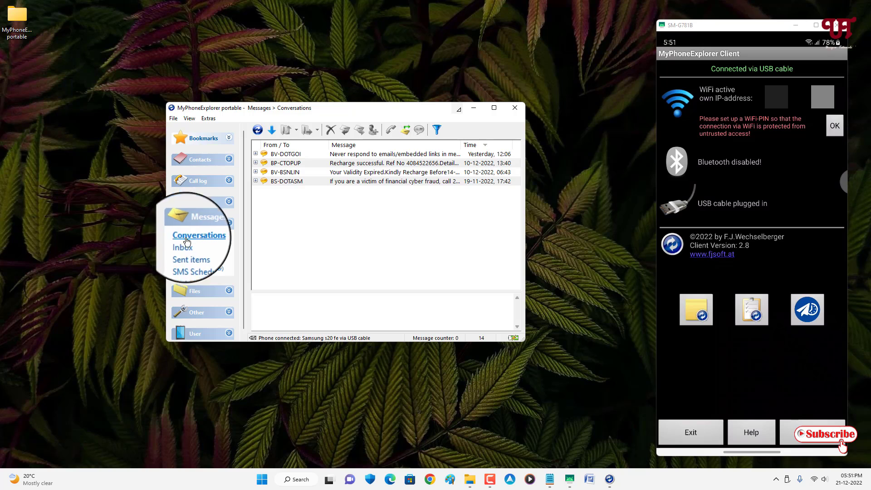
pyautogui.click(187, 245)
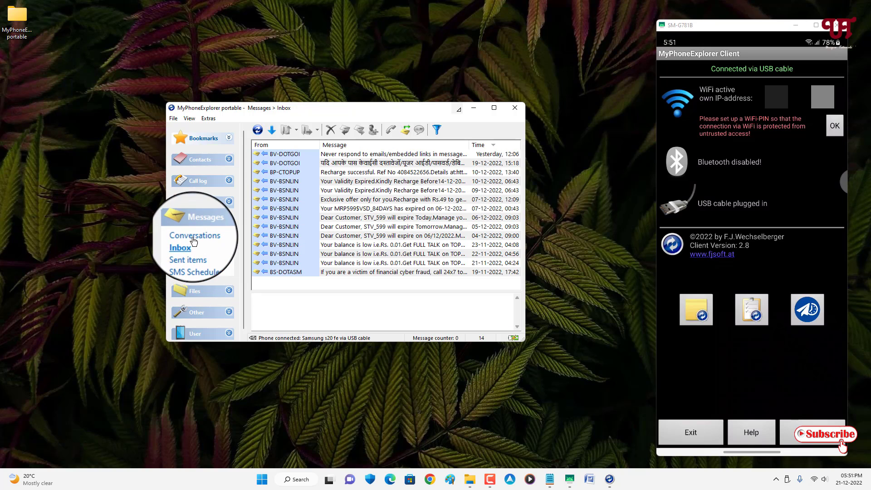
pyautogui.click(194, 237)
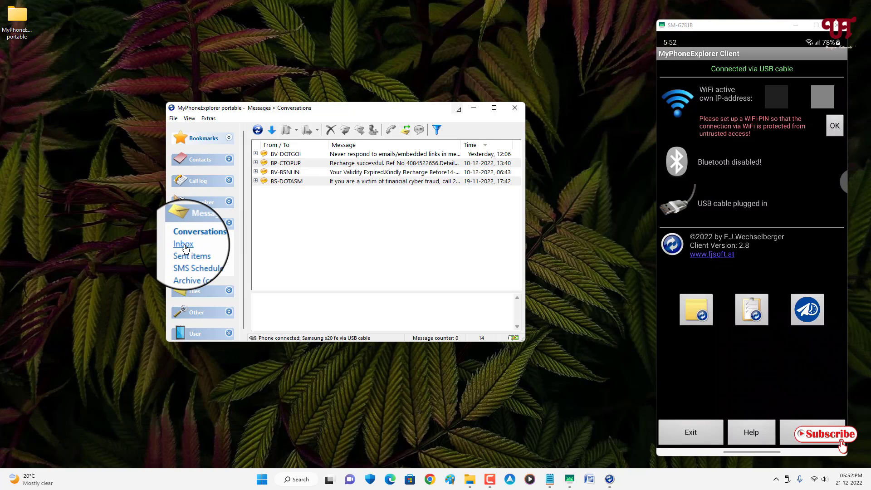
pyautogui.click(184, 245)
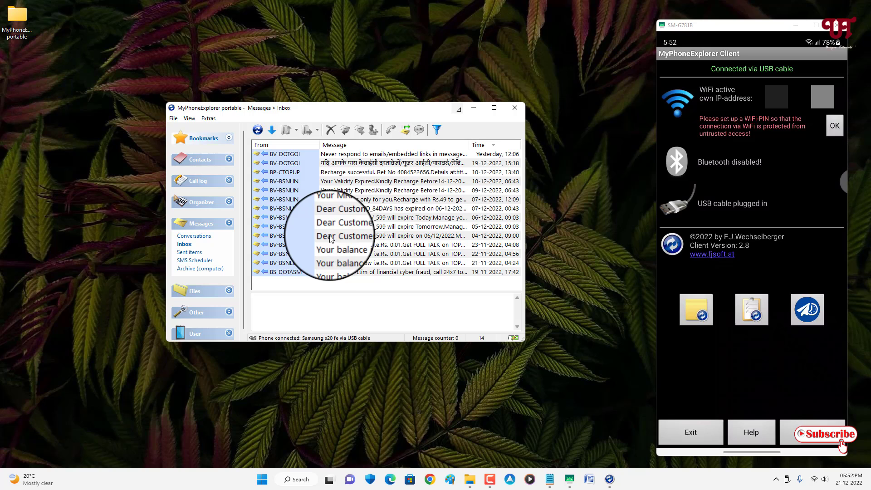
pyautogui.click(328, 272)
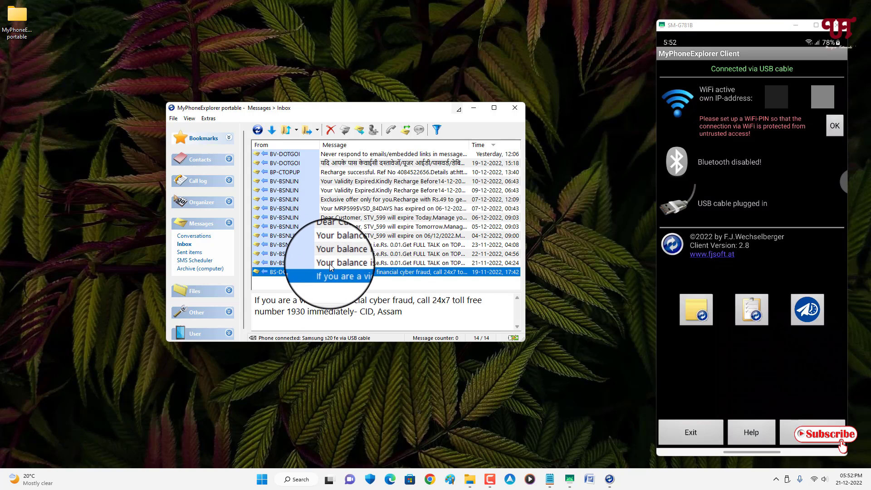
pyautogui.click(330, 264)
pyautogui.click(329, 272)
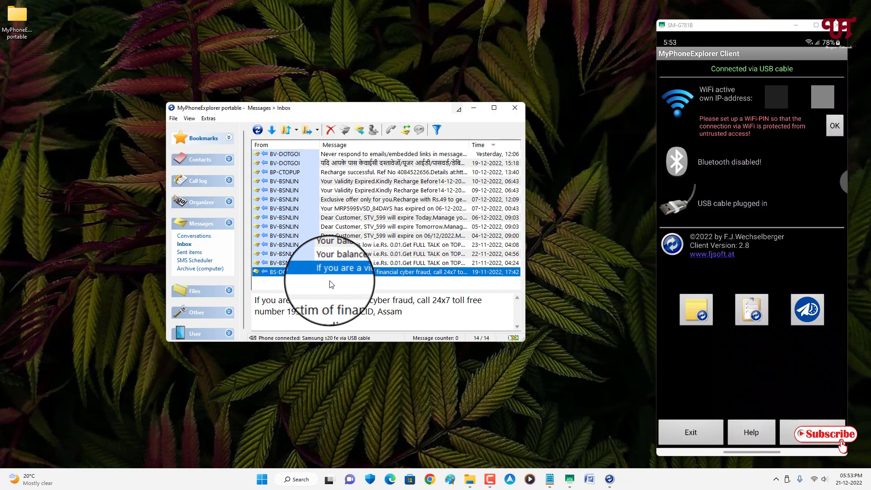
# Export all 14 Inbox messages to the Desktop as SMS Export 2022-12-21 17.53.vmsg
pyautogui.hotkey('ctrl', 'a')
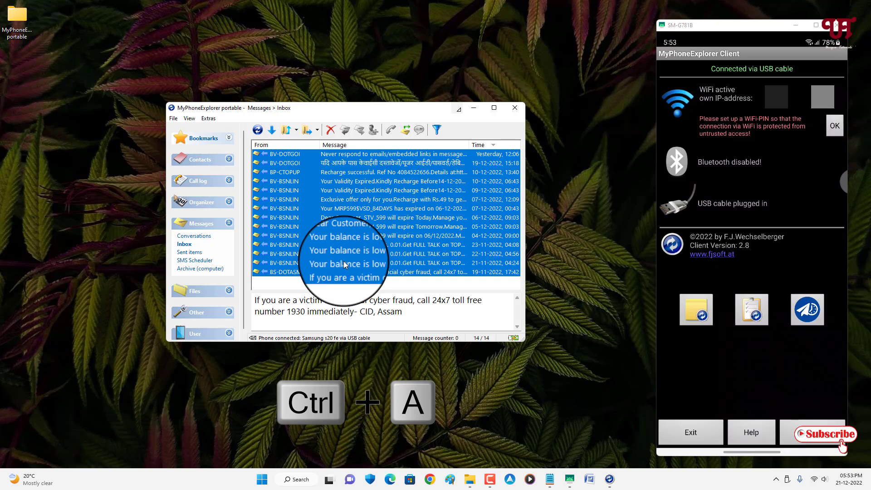
pyautogui.rightClick(352, 192)
pyautogui.moveTo(382, 247)
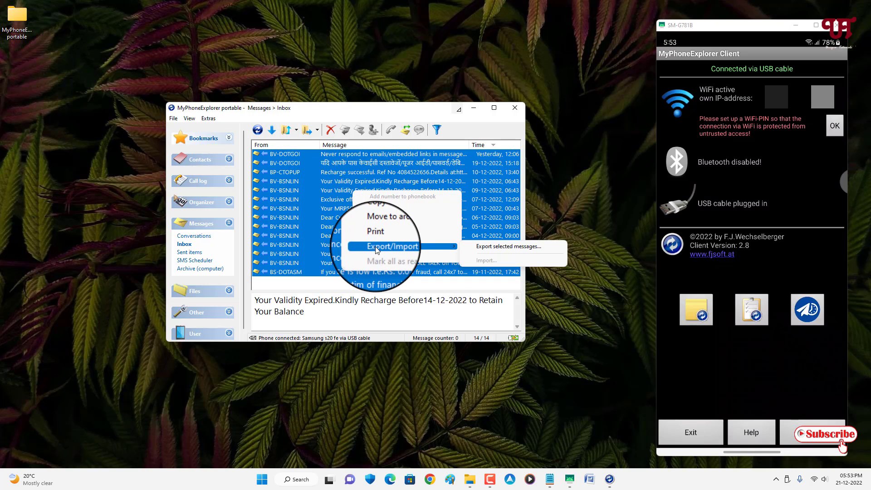
pyautogui.click(506, 246)
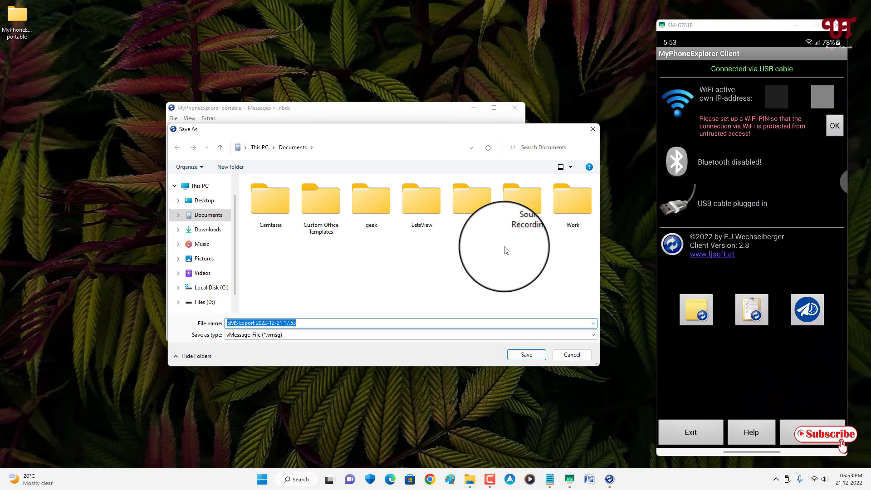
pyautogui.click(213, 202)
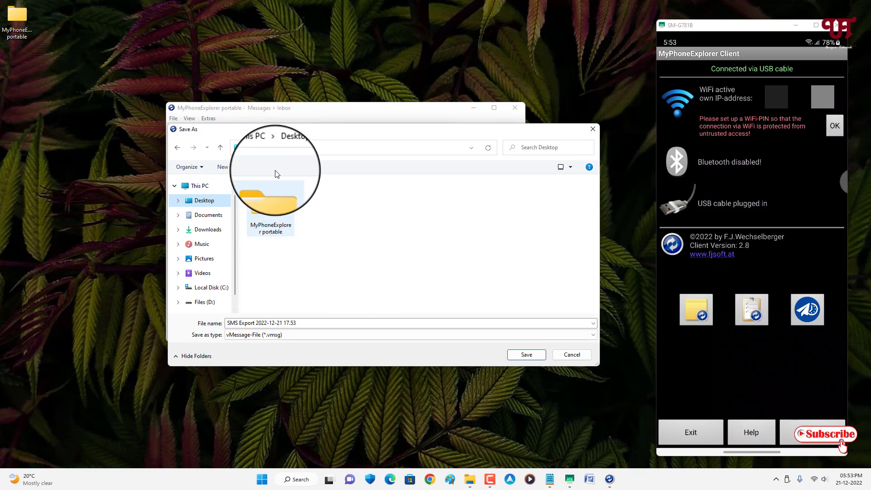
pyautogui.click(532, 353)
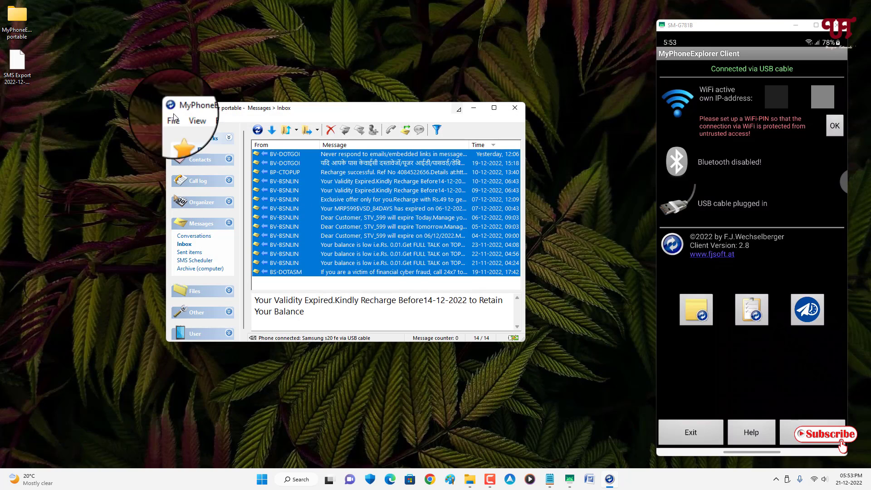
pyautogui.click(21, 78)
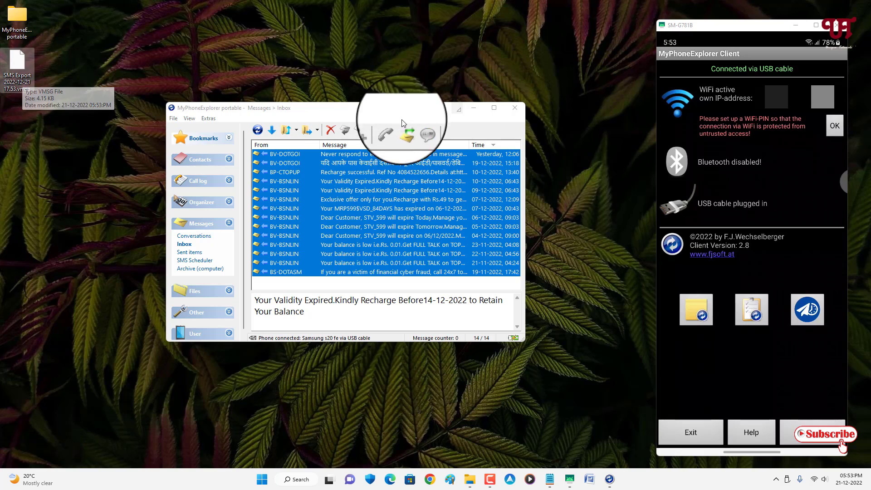
# Open the exported SMS Export .vmsg file in a new Notepad window
pyautogui.click(473, 111)
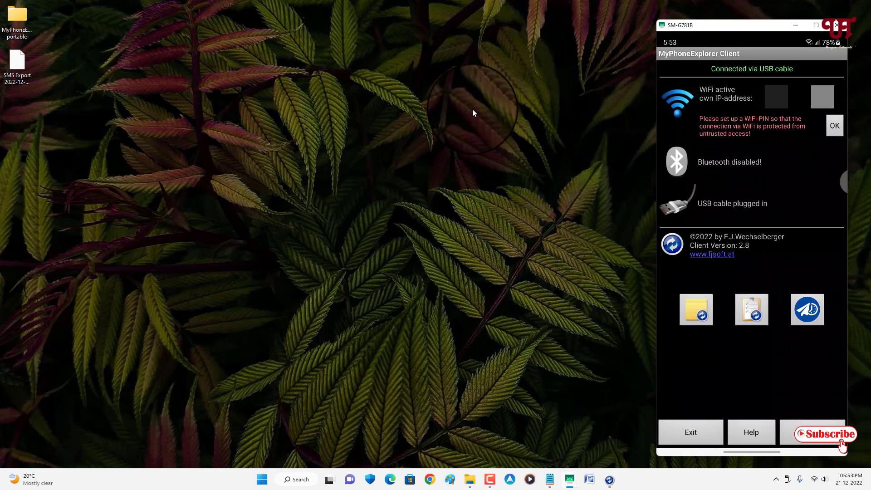
pyautogui.click(549, 478)
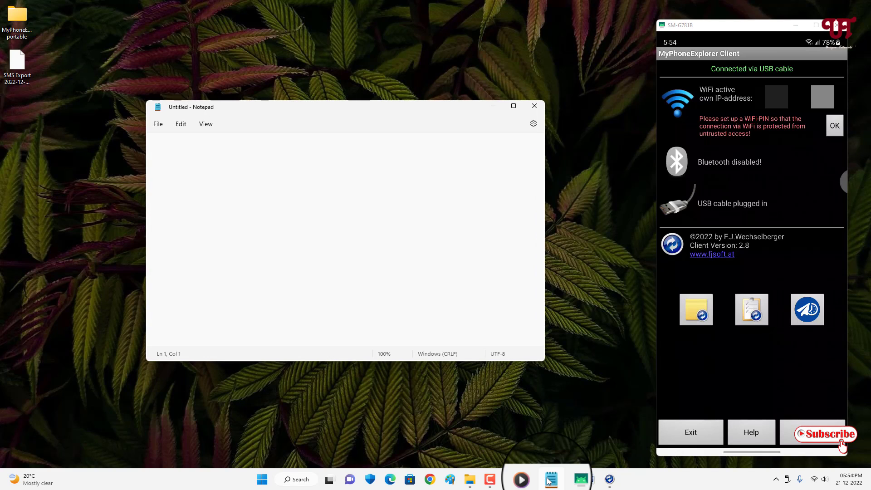
pyautogui.moveTo(12, 65); pyautogui.dragTo(316, 218)
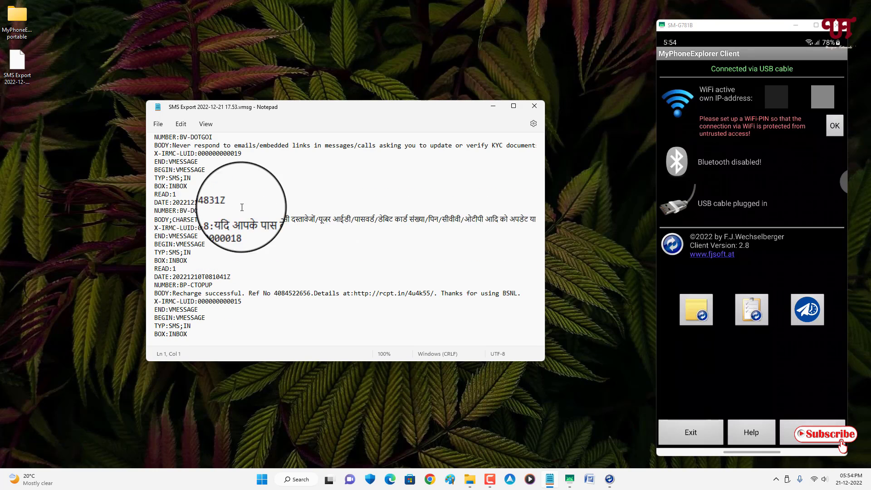
# Save the messages as the text file 'SMS Export 2022' on the Desktop
pyautogui.click(157, 127)
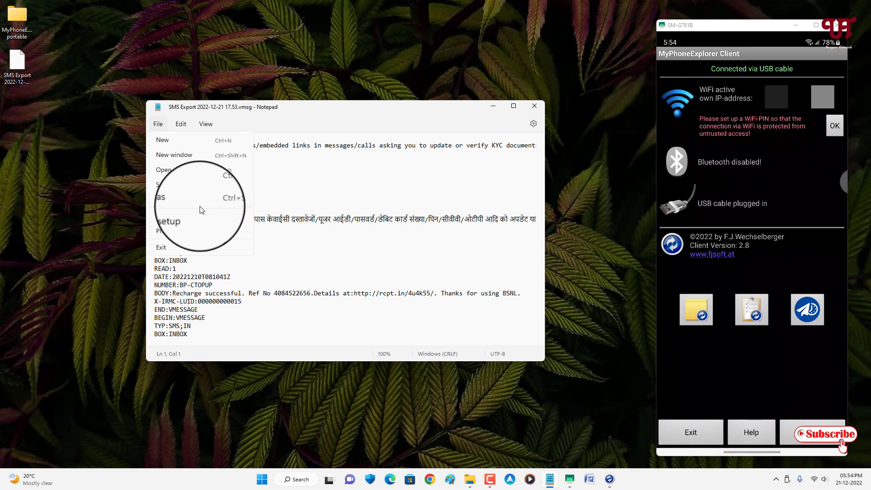
pyautogui.click(166, 200)
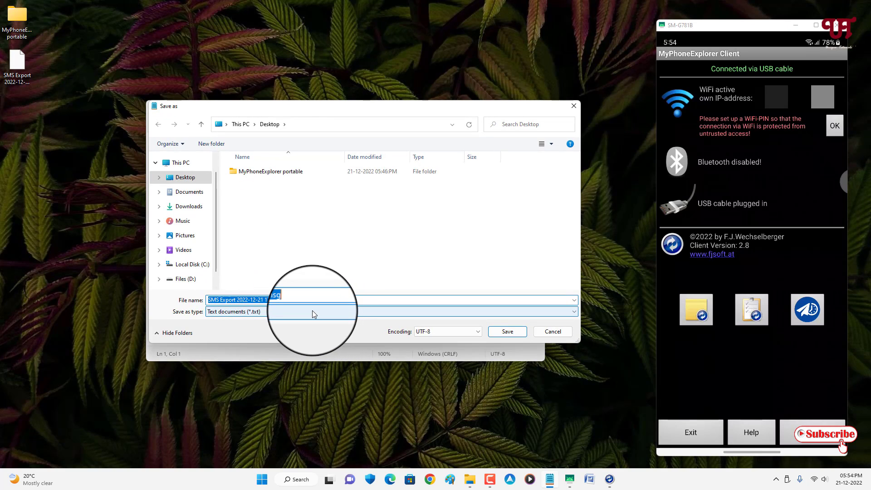
pyautogui.write('SMS Export 2022')
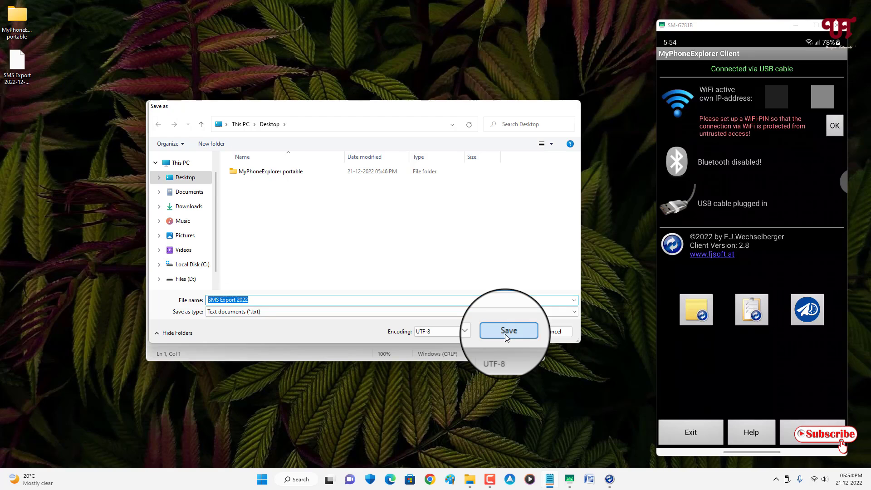
pyautogui.click(505, 334)
# Reopen SMS Export 2022.txt to check it, then close Notepad and the scrcpy phone mirror
pyautogui.click(536, 105)
pyautogui.doubleClick(29, 122)
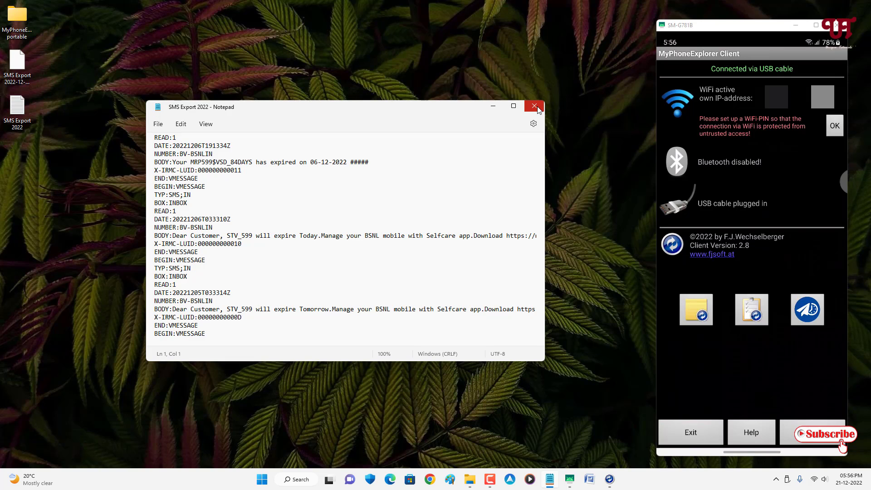
pyautogui.click(537, 109)
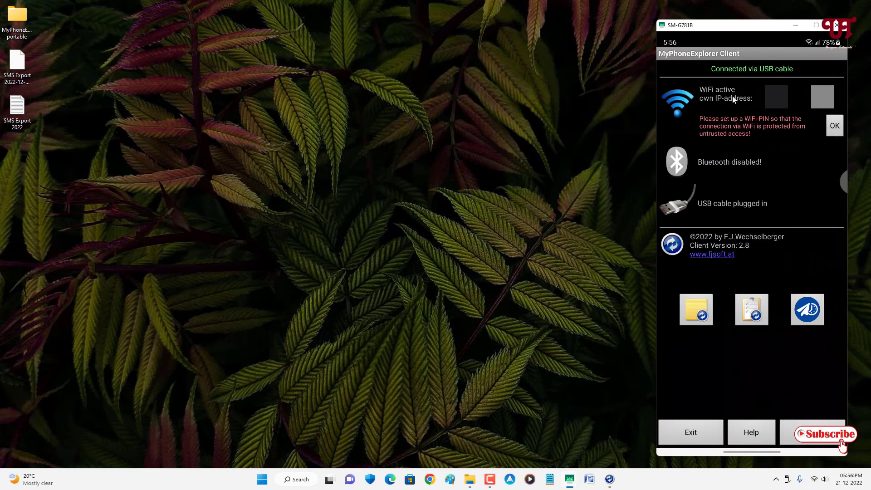
pyautogui.click(843, 25)
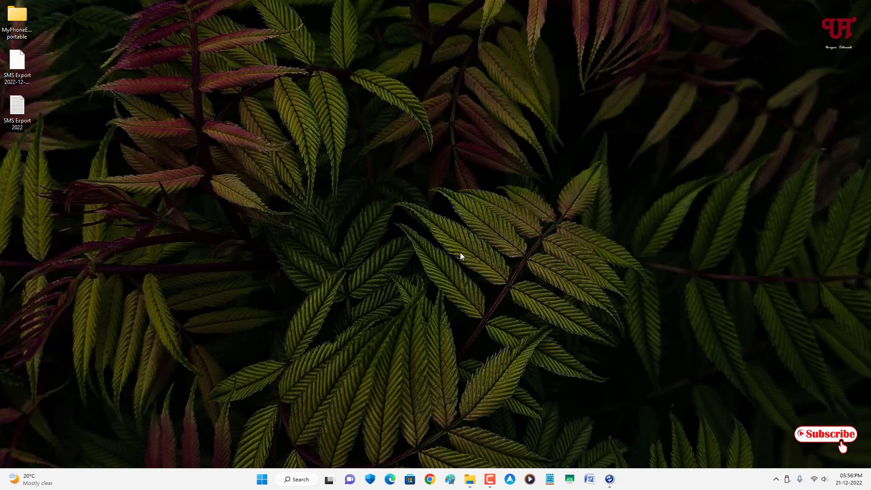